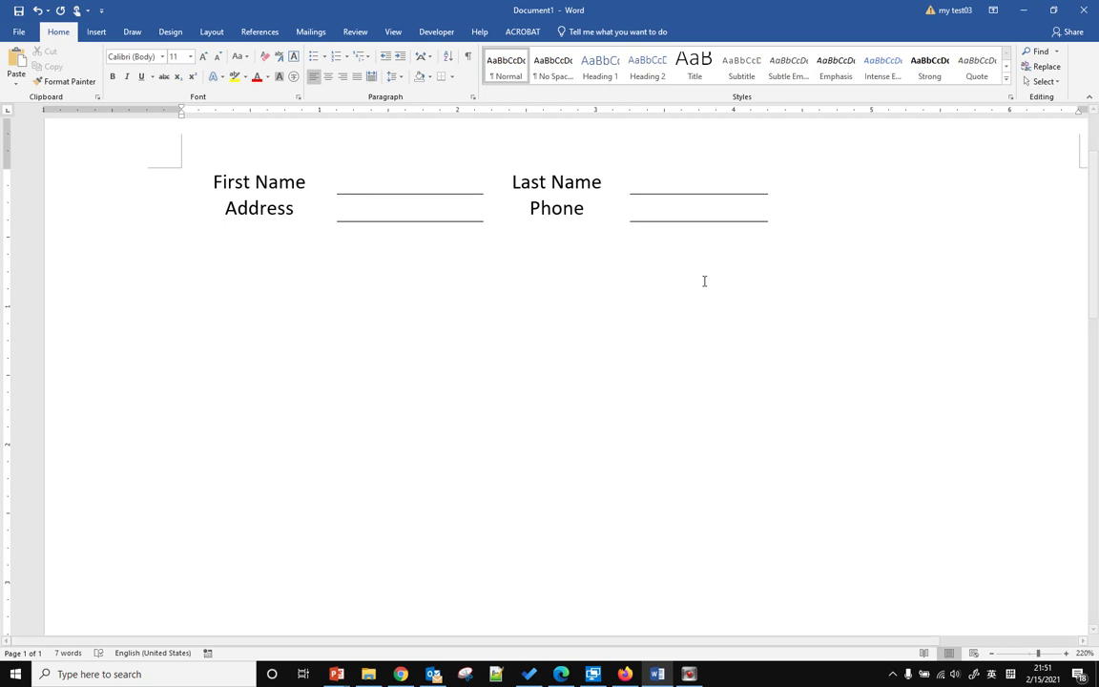
- Enter 'JOhn' in the First Name blank of the sample form
scroll(753, 384, "down", 5)
scroll(753, 384, "down", 5)
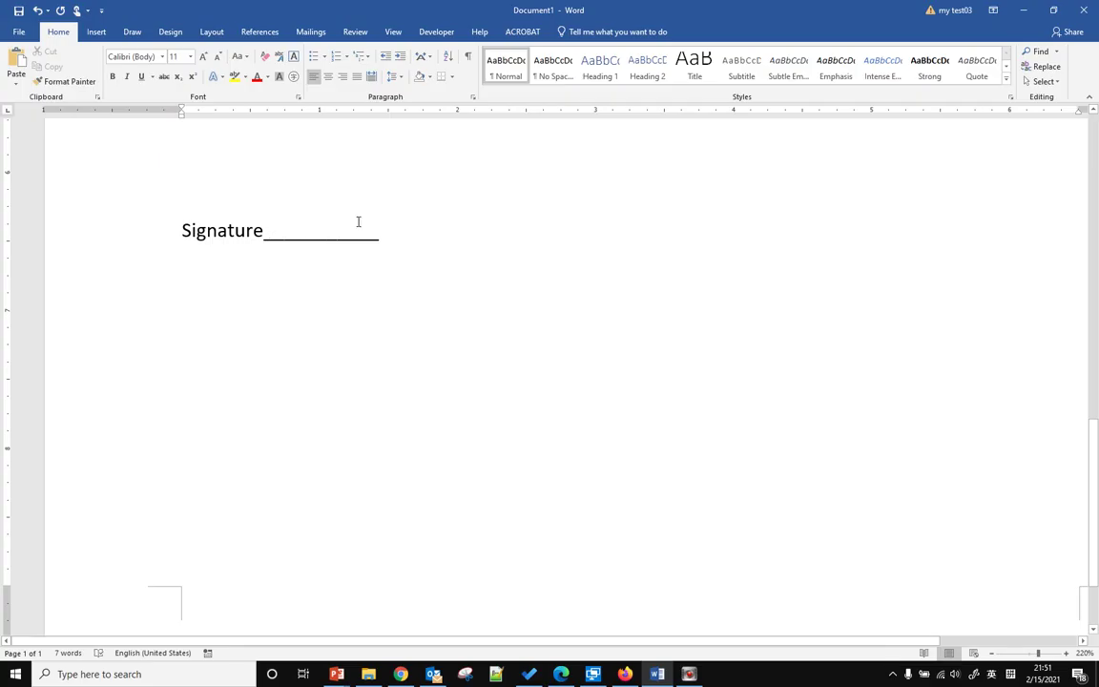
scroll(457, 237, "up", 5)
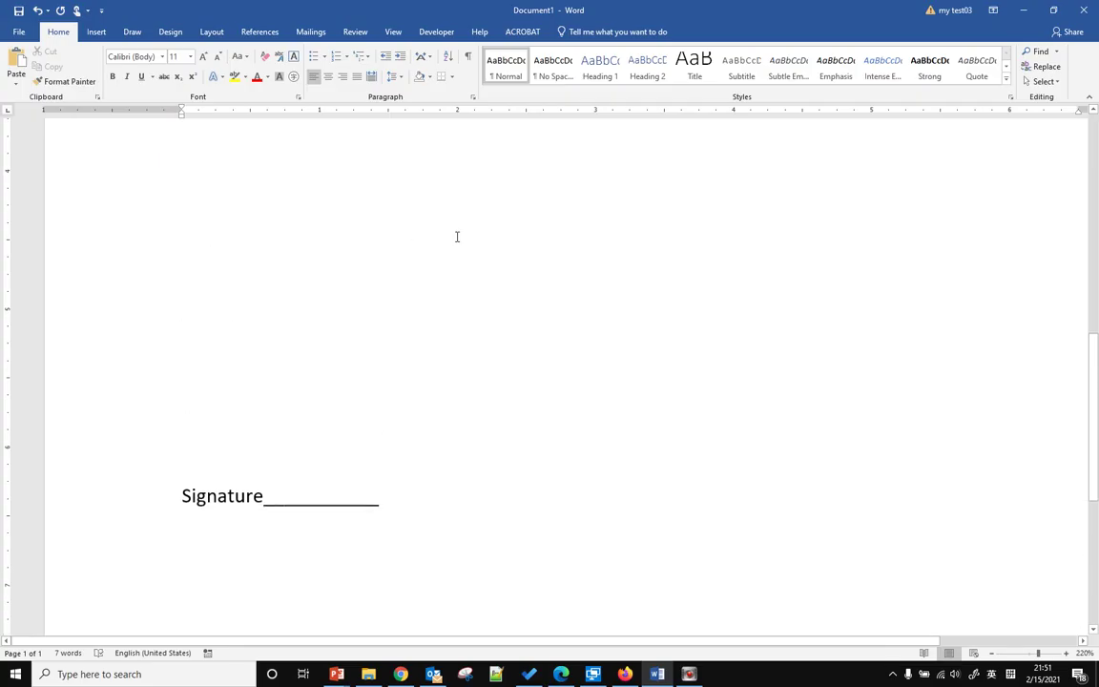
scroll(456, 236, "up", 10)
scroll(454, 233, "up", 3)
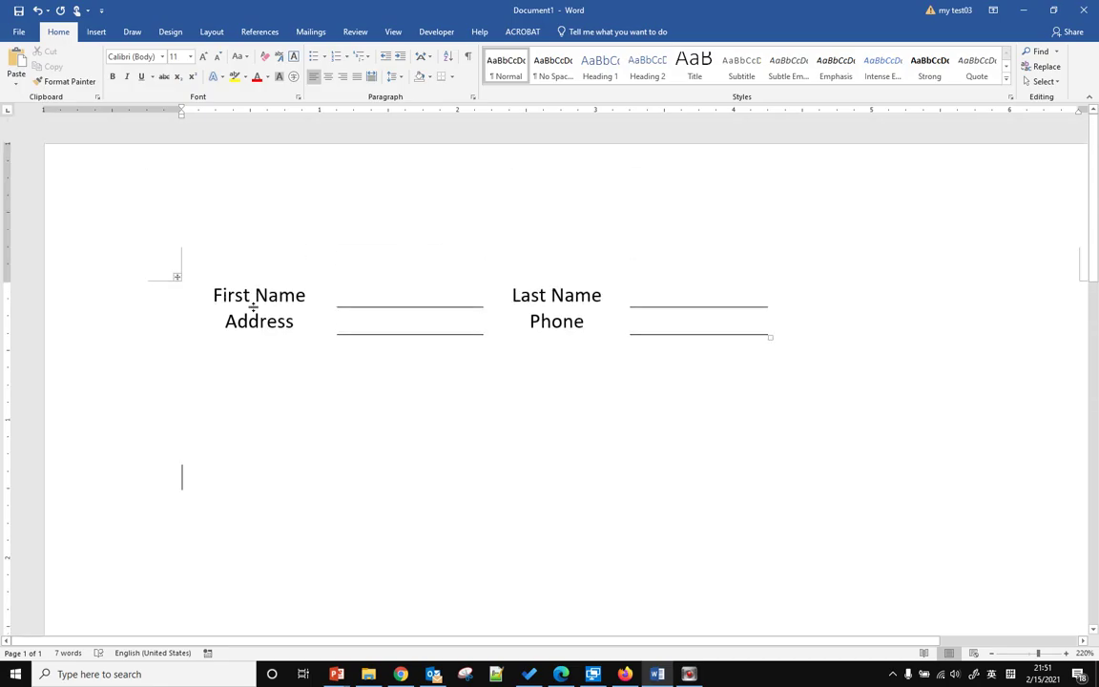
mouse_move(556, 308)
left_click(381, 296)
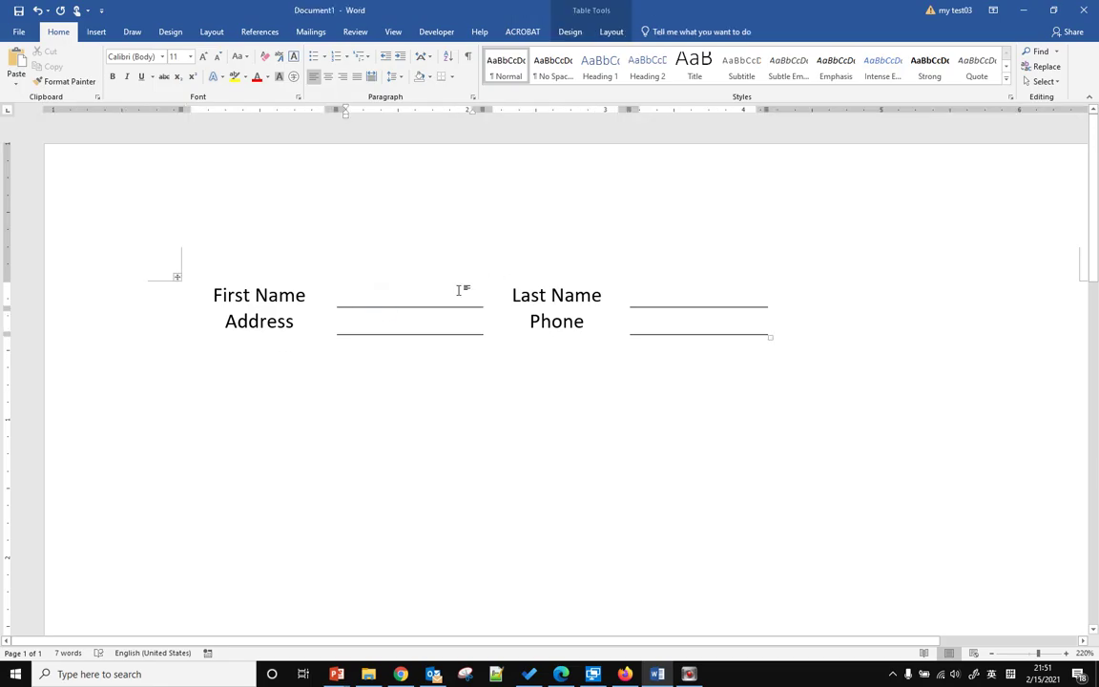
type("JO")
key("Return")
type("hn")
- Enter 'Lee' as the Last Name and add blank lines below the form
left_click(693, 299)
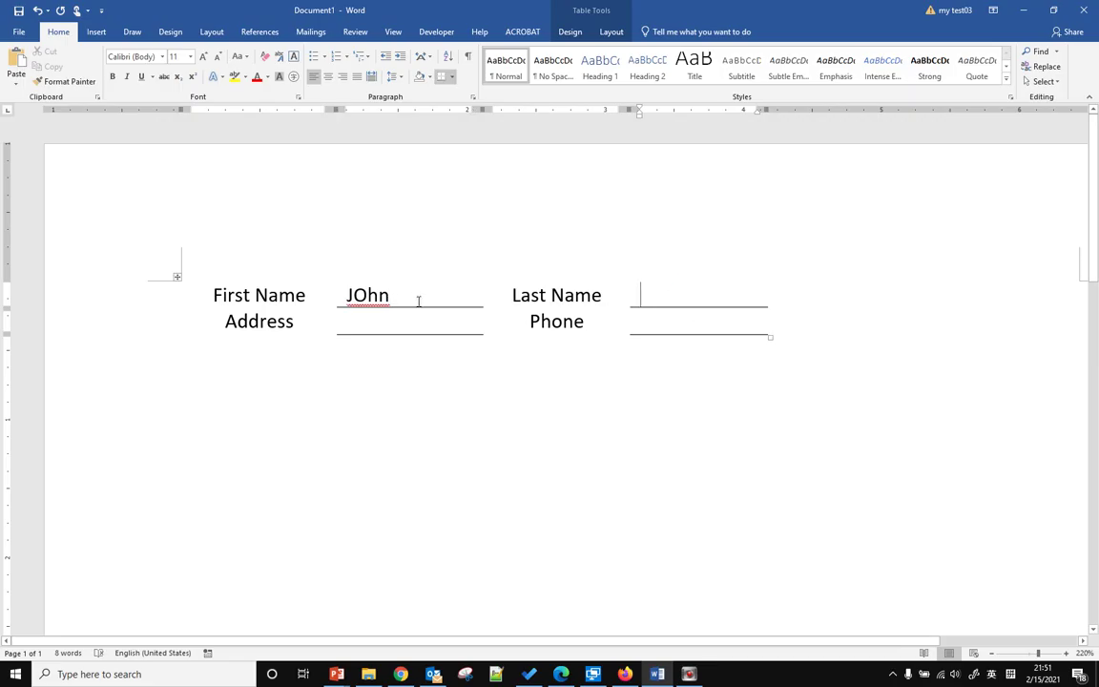
left_click(390, 297)
left_click(677, 294)
type("Lee")
scroll(735, 377, "down", 1)
left_click(808, 303)
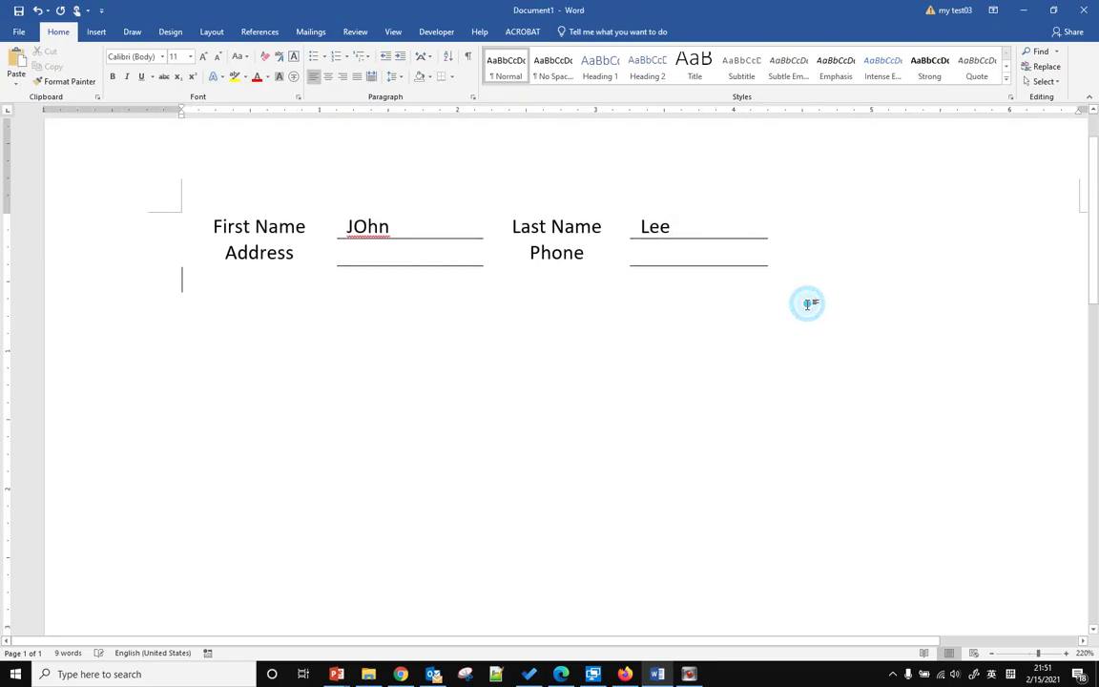
key("Return")
key("Return")
key("Return")
- Insert a four-column, two-row table below the form
left_click(96, 32)
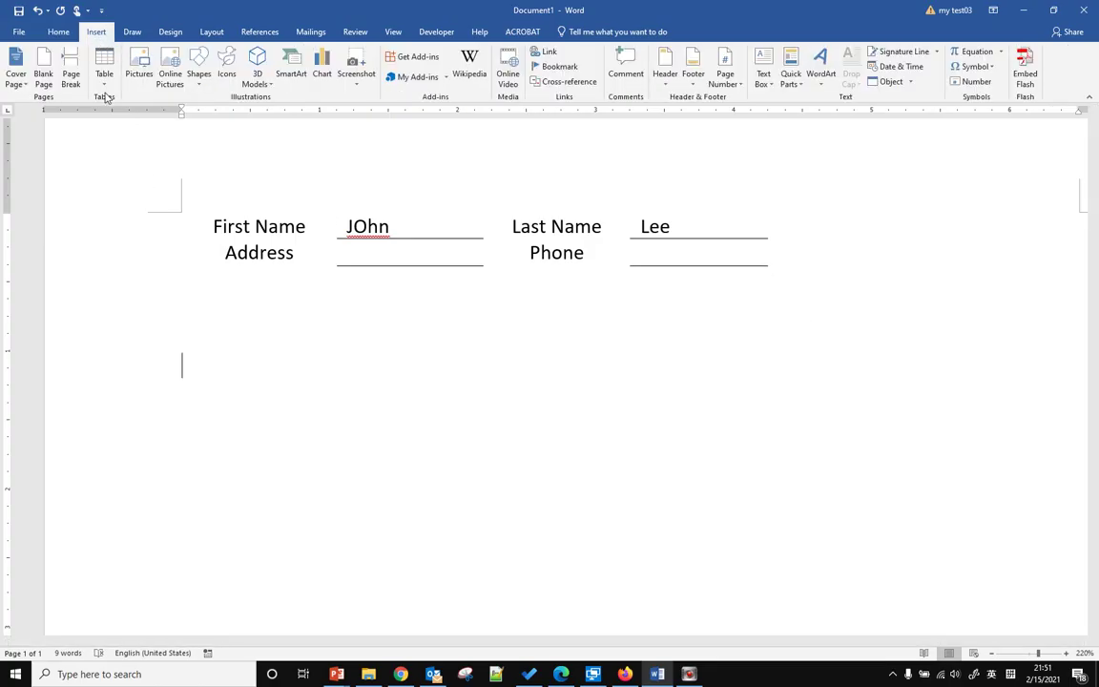
left_click(103, 84)
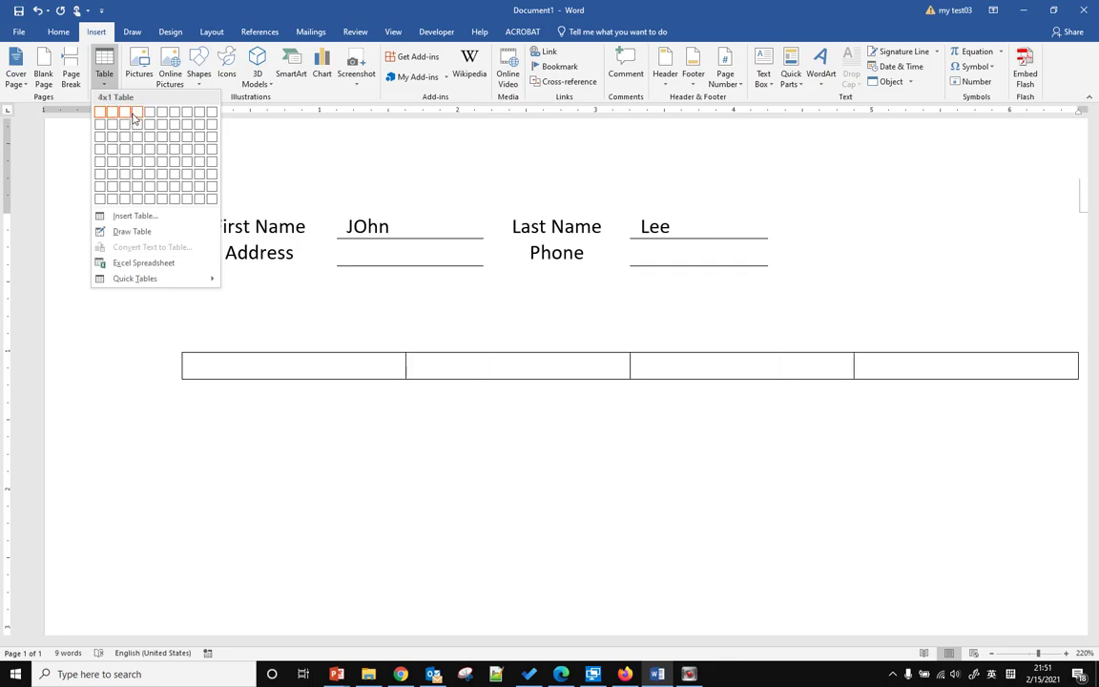
left_click(134, 131)
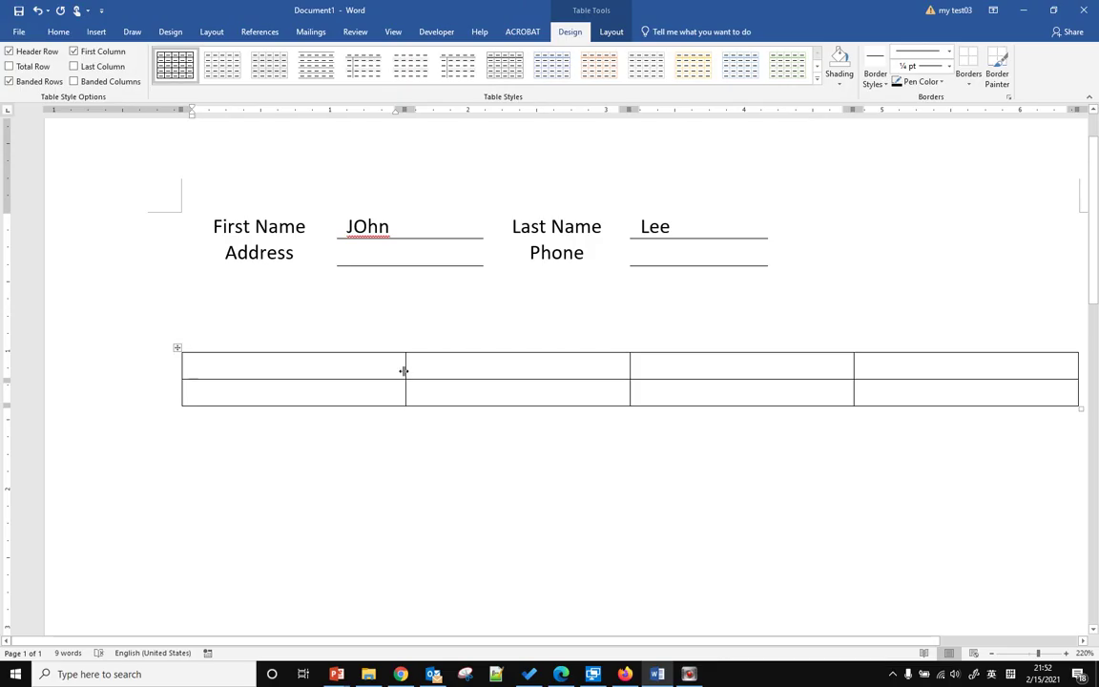
- Resize the table's columns and narrow the table to about the form's width
left_click_drag(405, 371, 327, 369)
left_click_drag(628, 364, 484, 366)
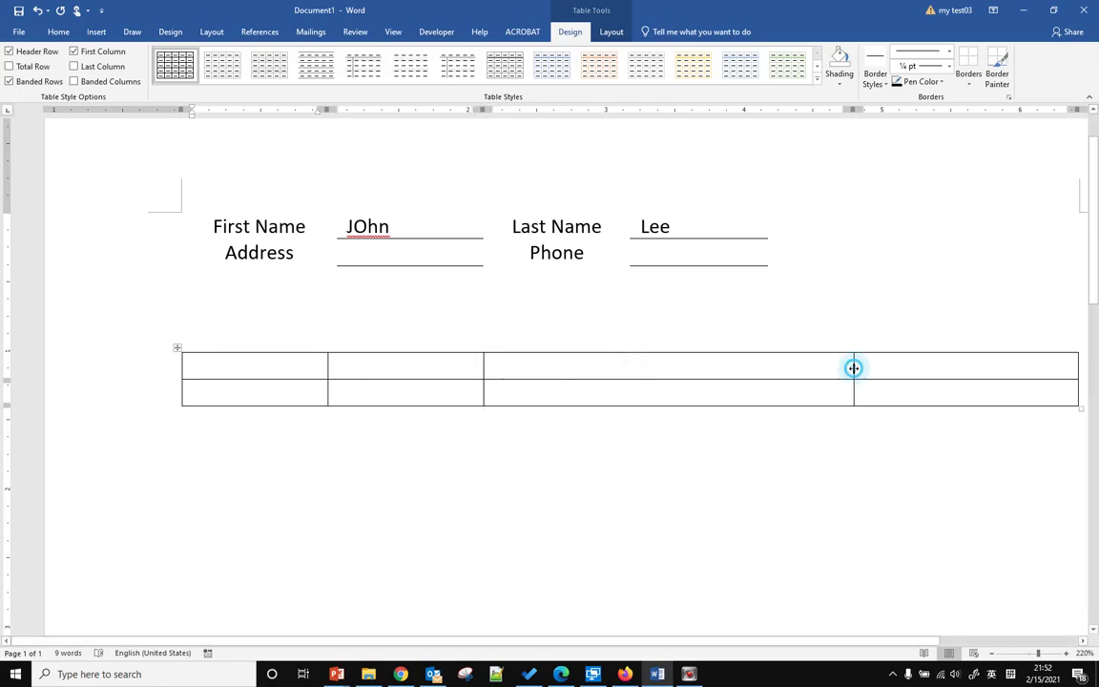
left_click_drag(853, 365, 604, 367)
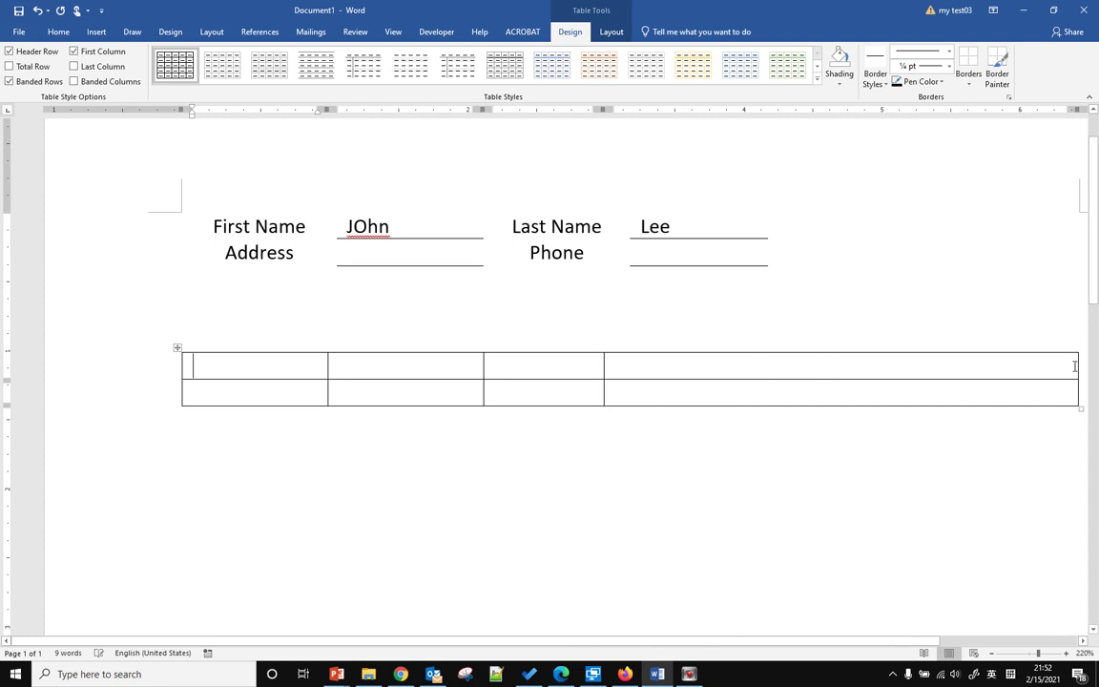
left_click_drag(1077, 367, 776, 379)
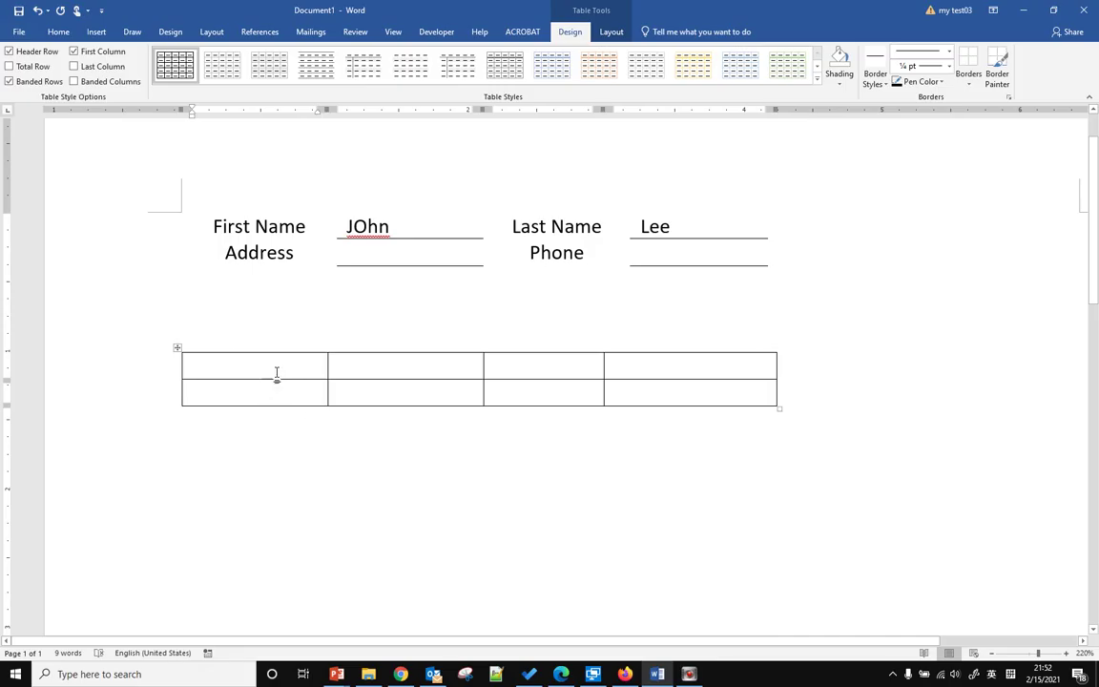
- Type the labels 'First Name' and 'Last Name' in the first row's first and third cells
type("Fi")
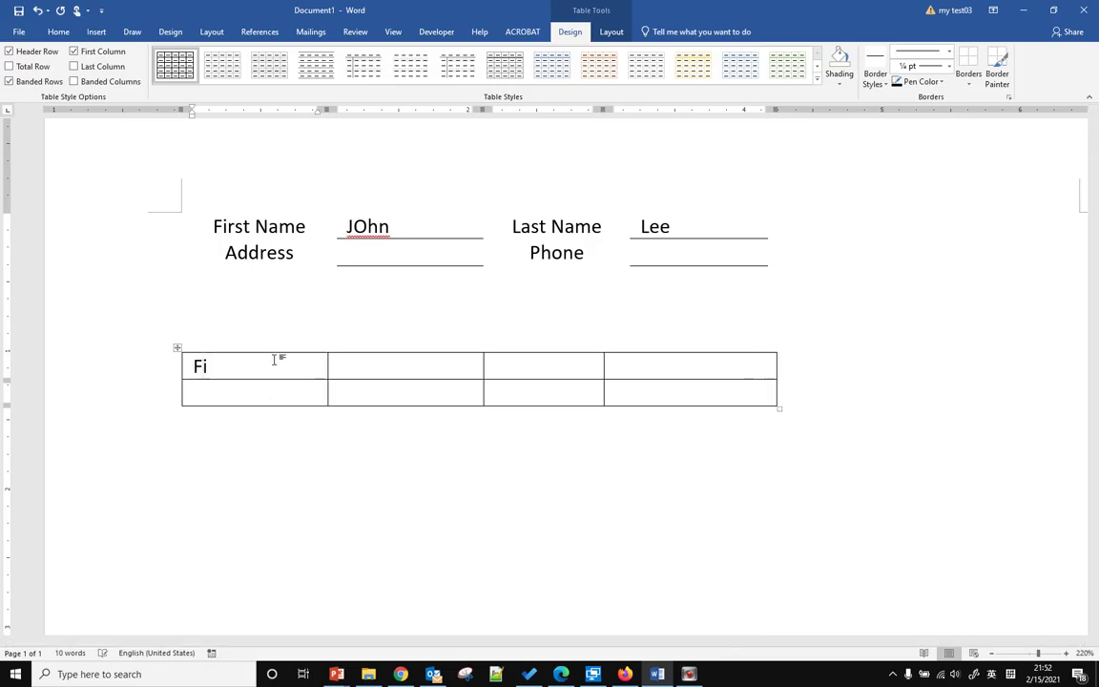
type("rst")
type(" Nmae")
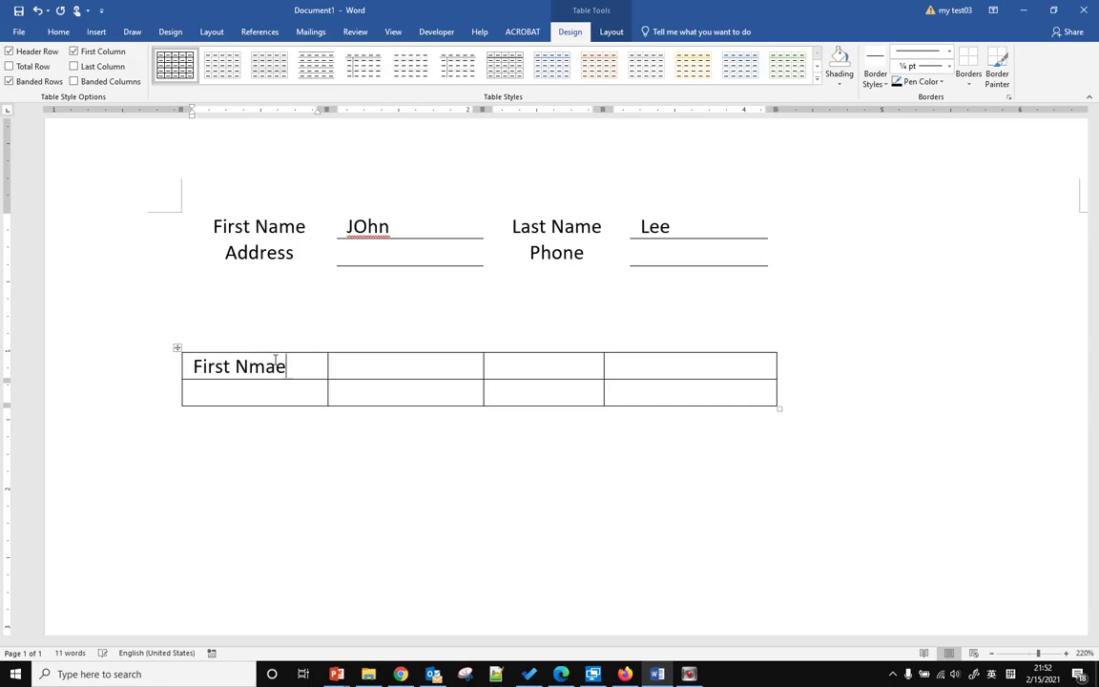
key("BackSpace")
key("BackSpace")
key("BackSpace")
type("a")
type("me")
left_click(514, 365)
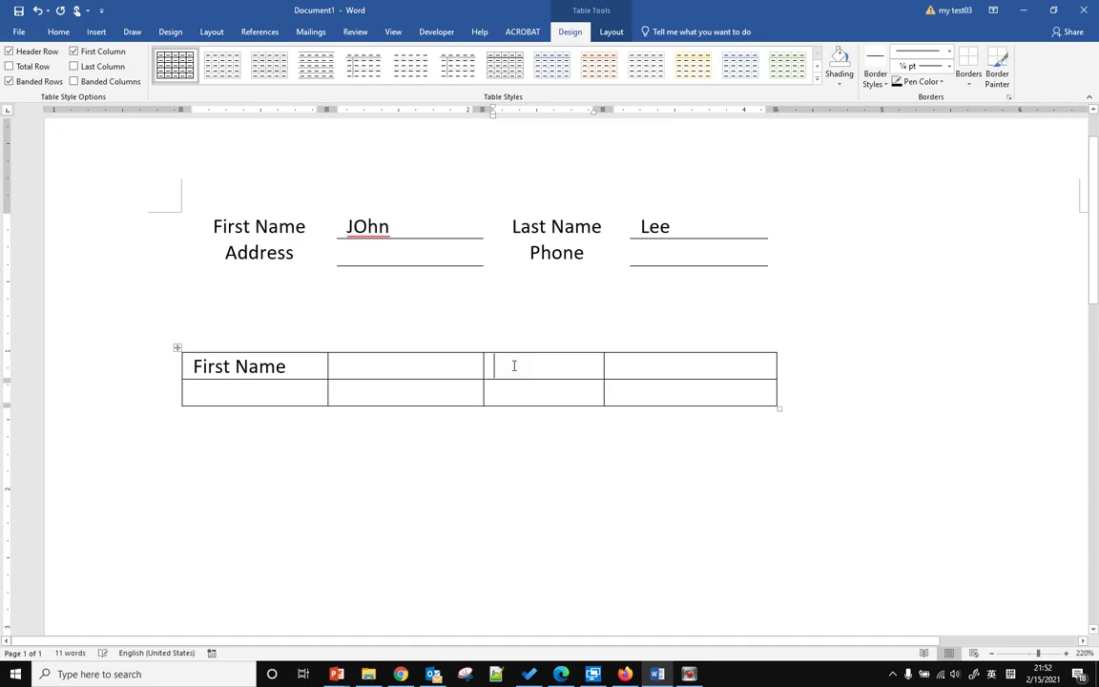
type("Last ")
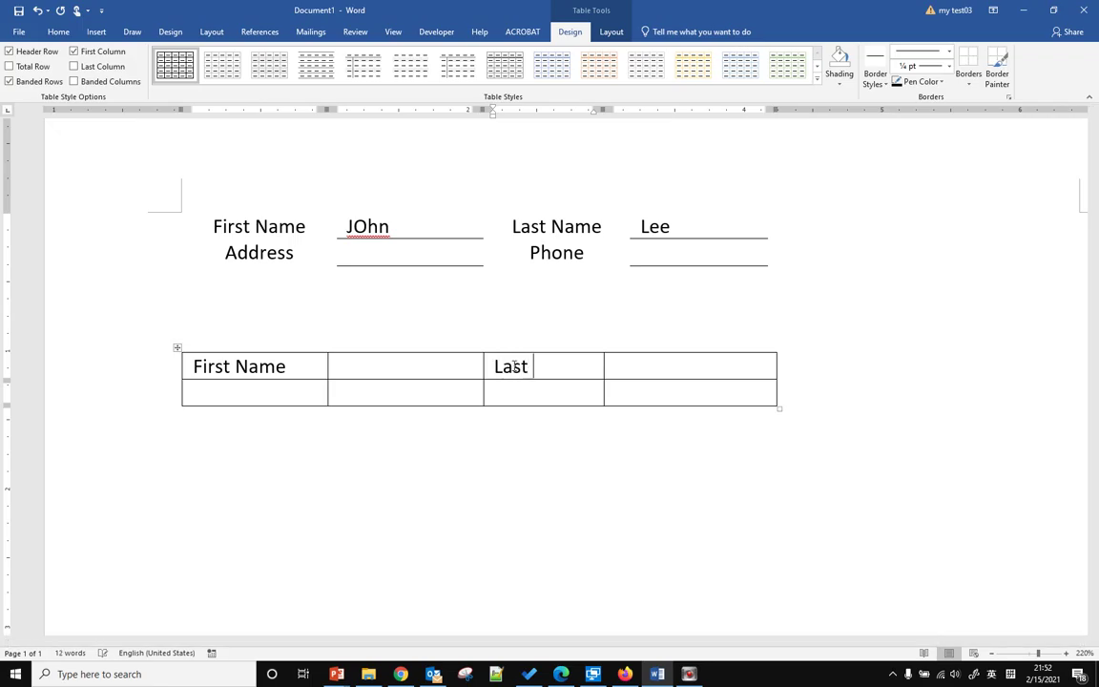
type("Nmae")
key("BackSpace")
key("BackSpace")
key("BackSpace")
type("a")
type("me")
- Type the labels 'Address' and 'Phone' in the second row's first and third cells
left_click(271, 392)
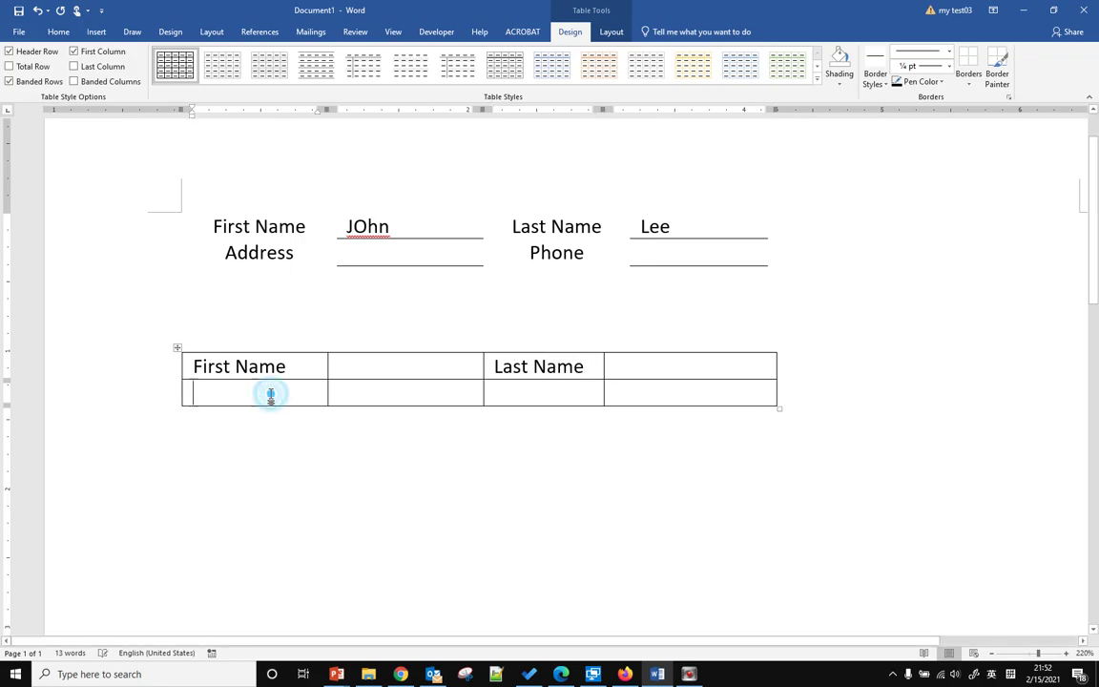
type("Addree")
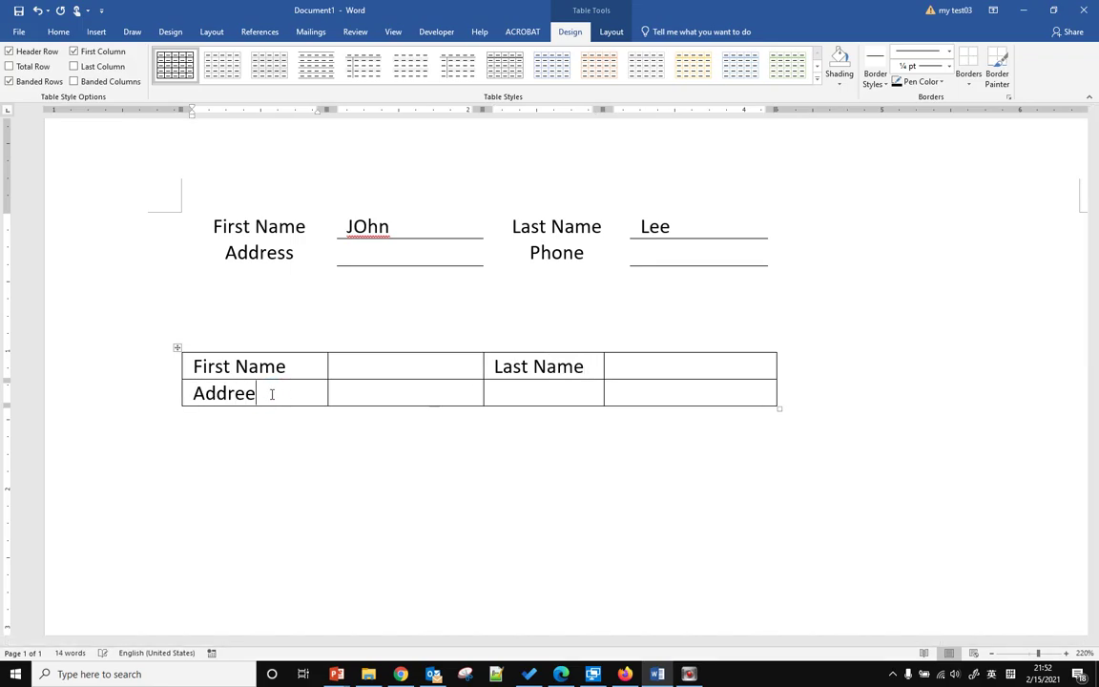
key("BackSpace")
type("ss")
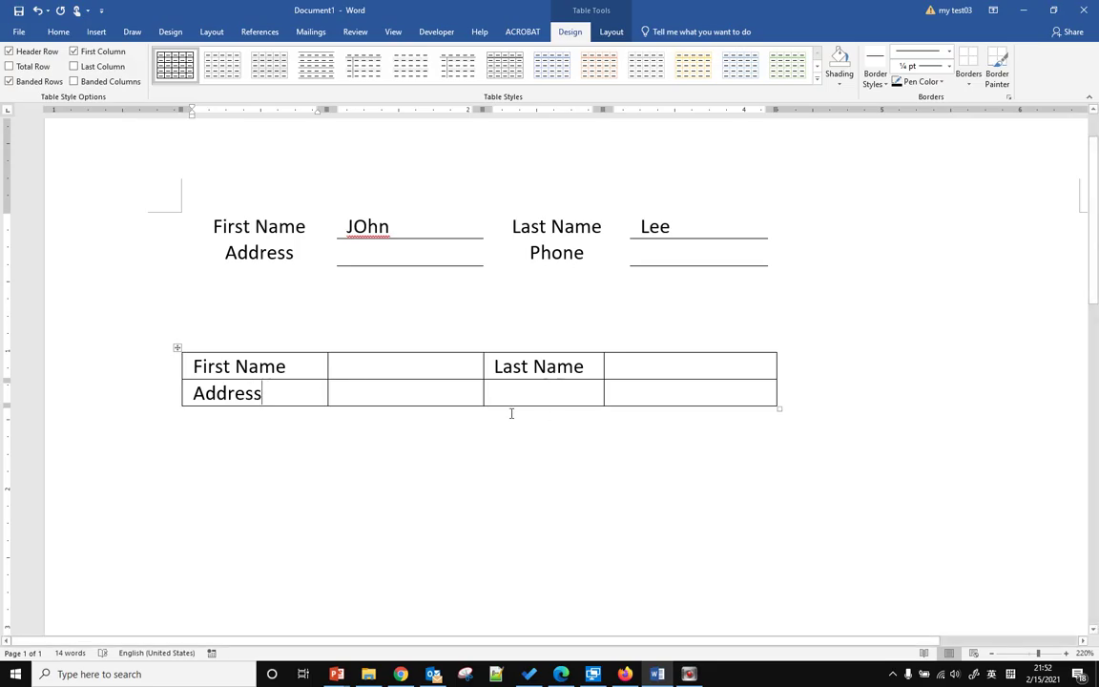
left_click(520, 395)
type("Pho")
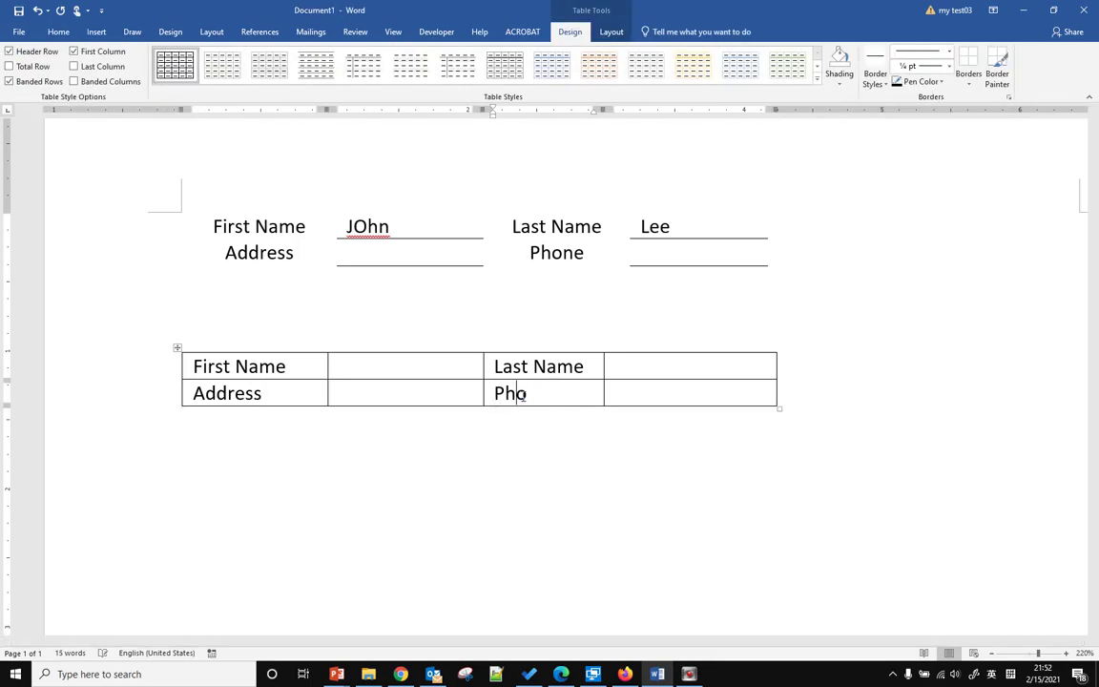
type("ne")
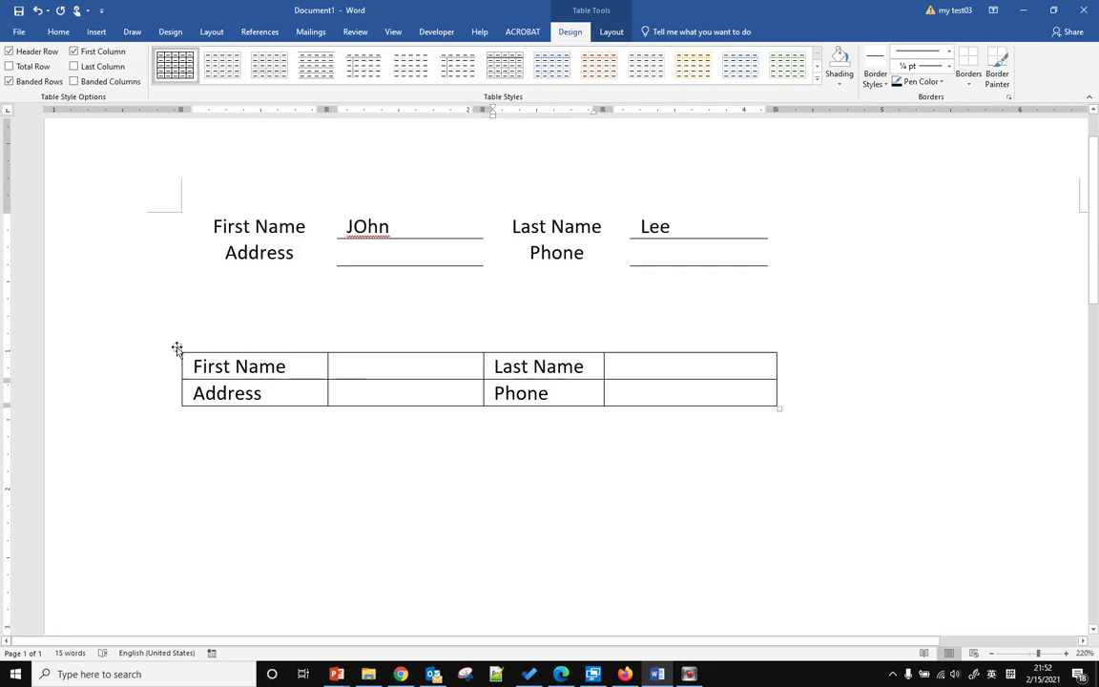
- Apply No Border to the lower table, leaving only the four labels visible
left_click(177, 348)
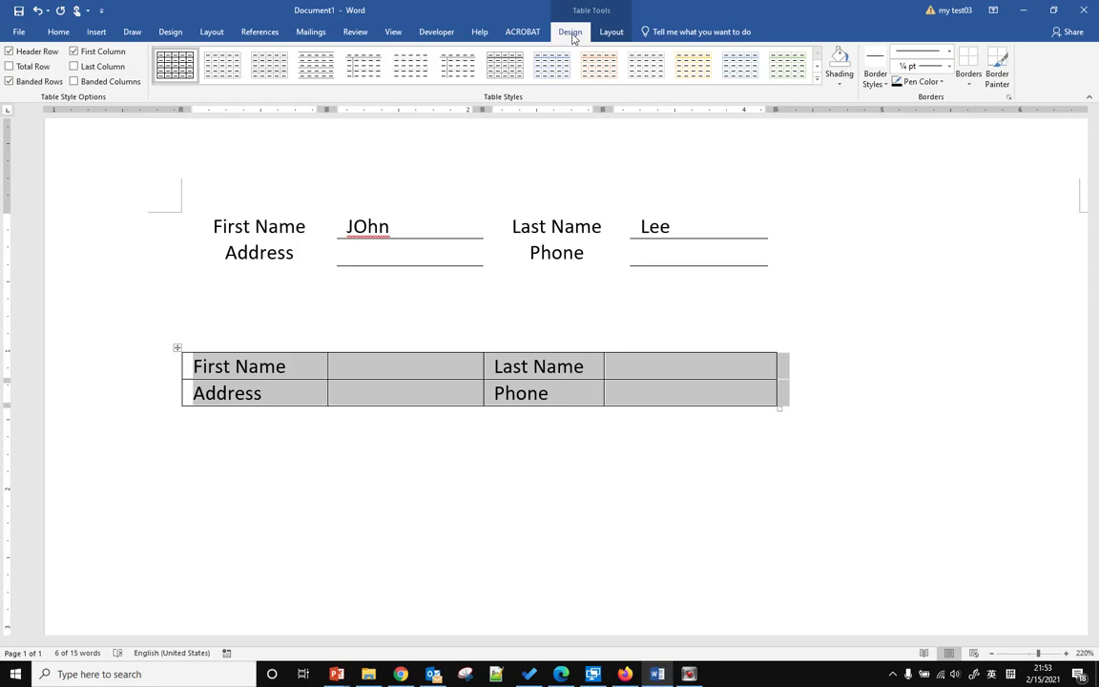
left_click(972, 88)
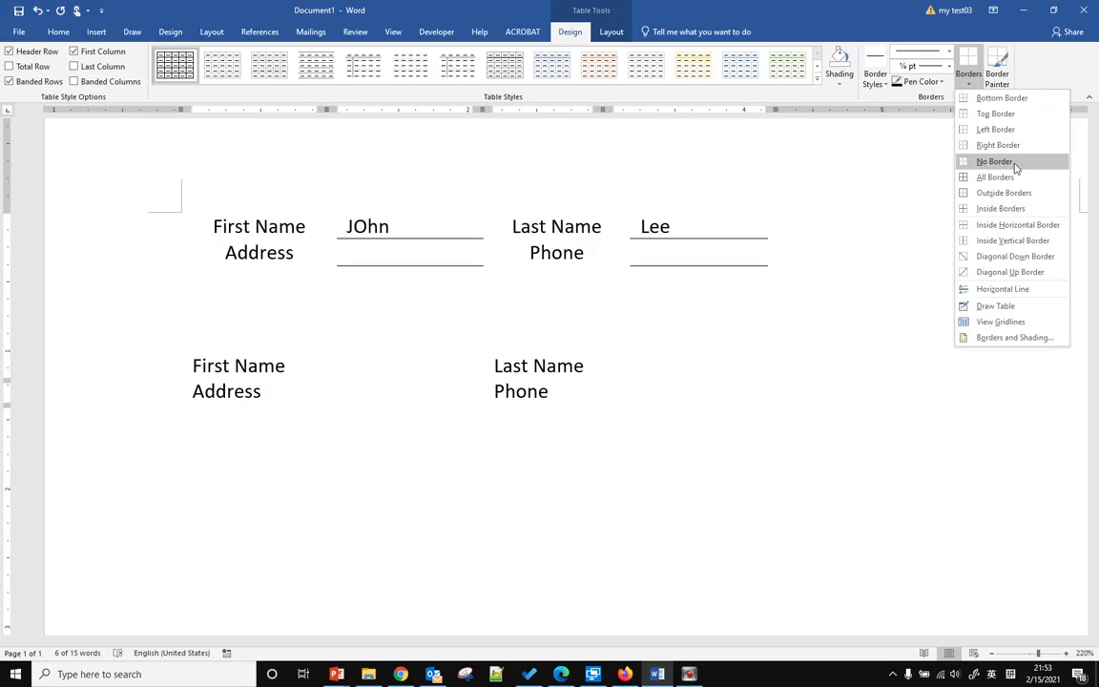
left_click(1012, 163)
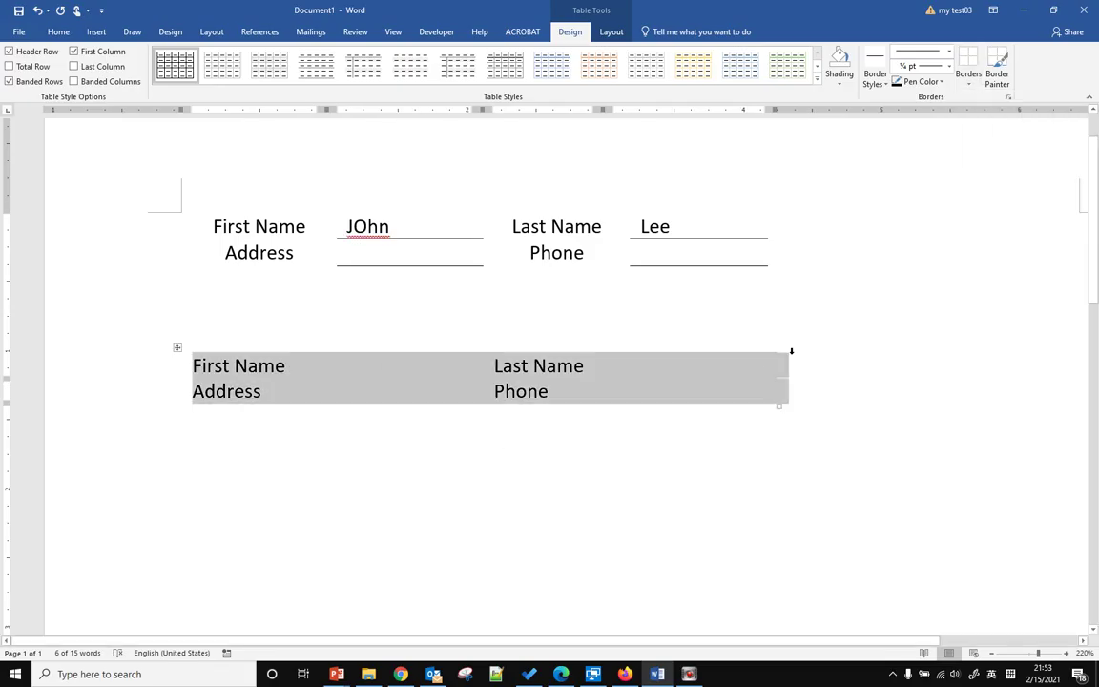
left_click(847, 392)
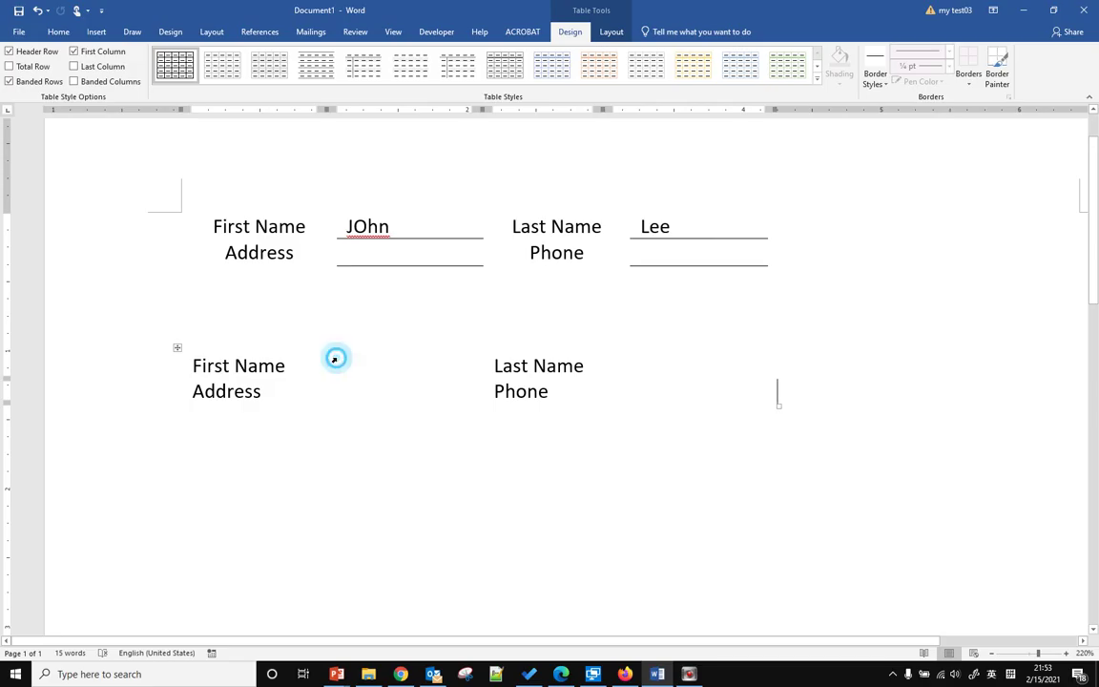
left_click(336, 363)
- Give the cells beside First Name and Address 1½ pt inside-horizontal and bottom borders
left_click(339, 363)
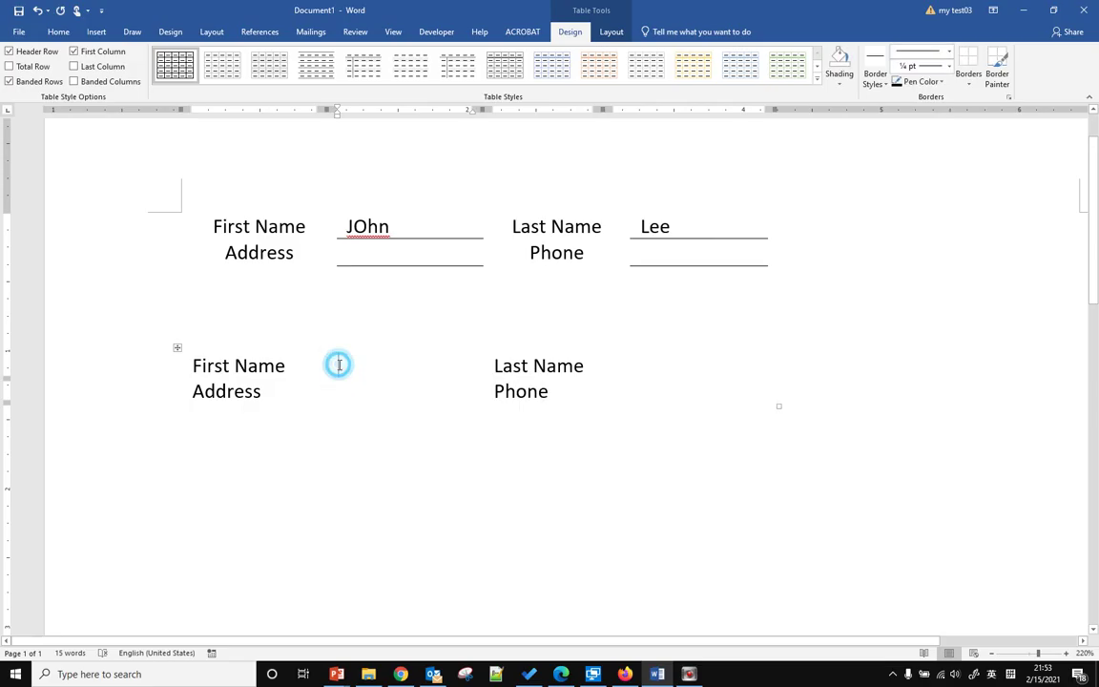
left_click(338, 363)
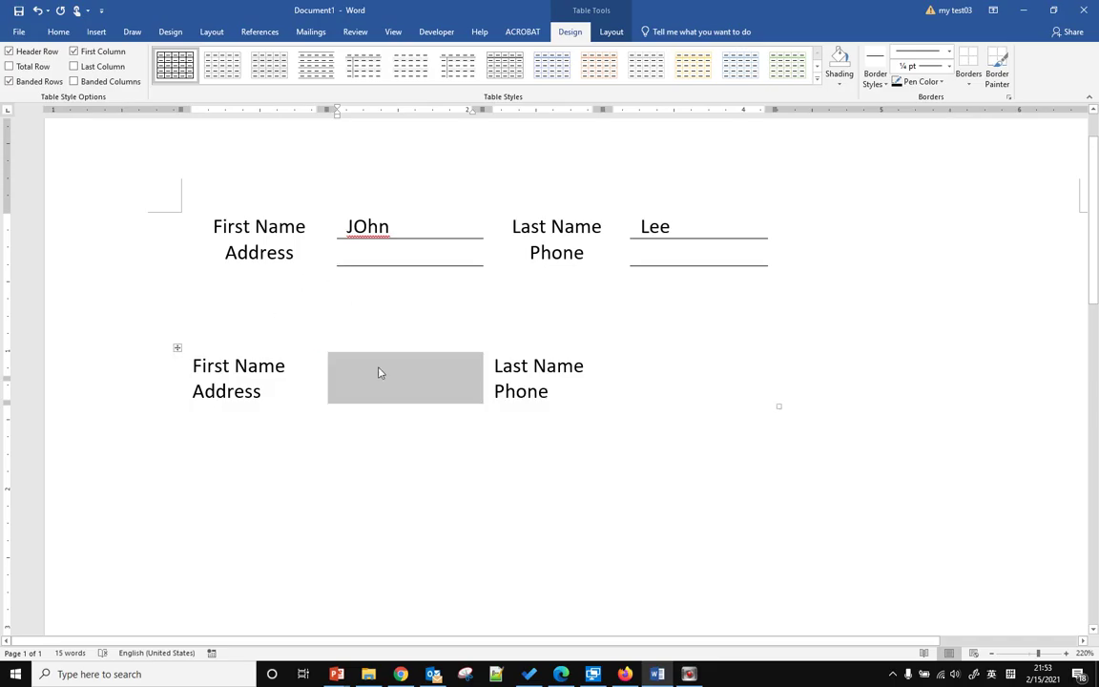
left_click(970, 84)
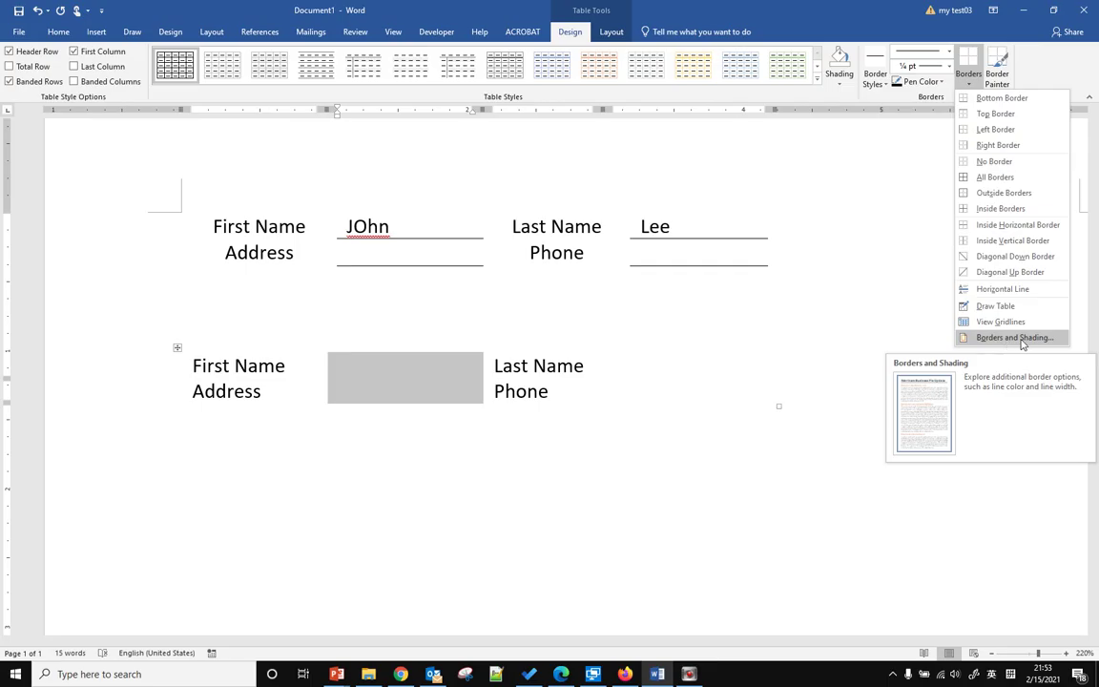
left_click(1019, 339)
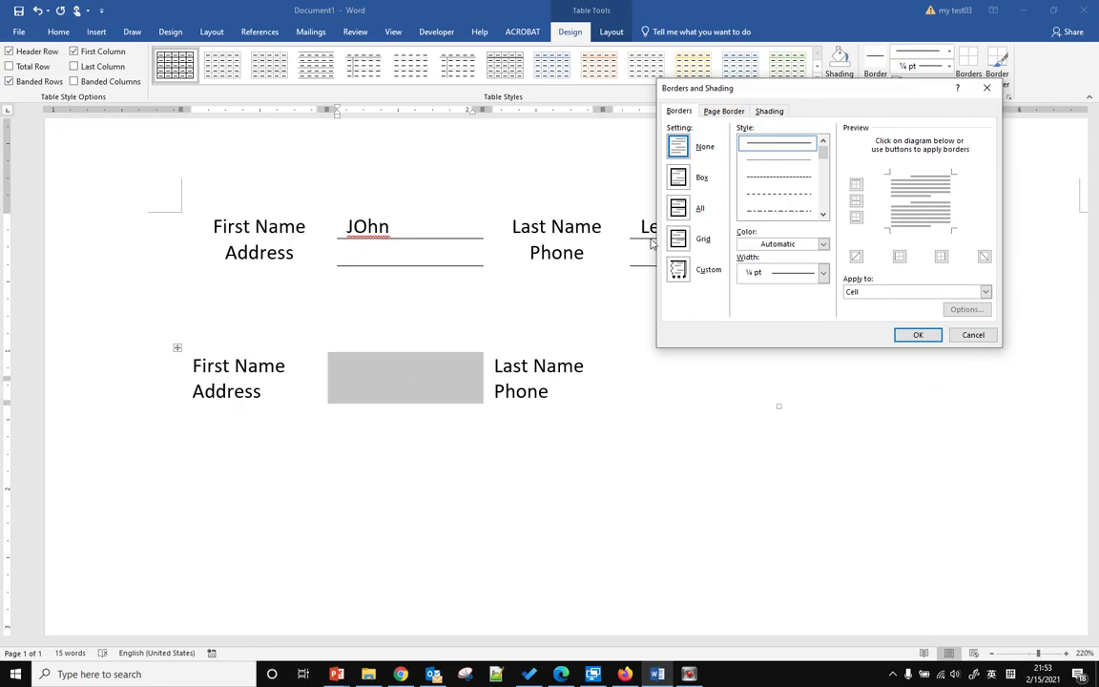
left_click(824, 274)
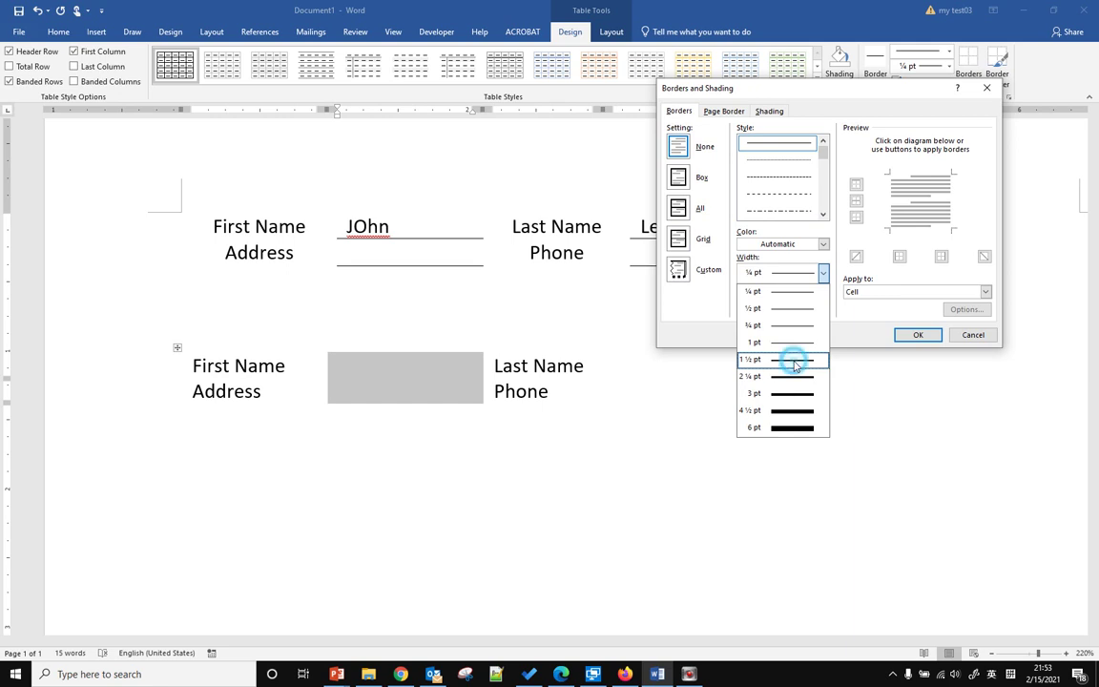
left_click(795, 362)
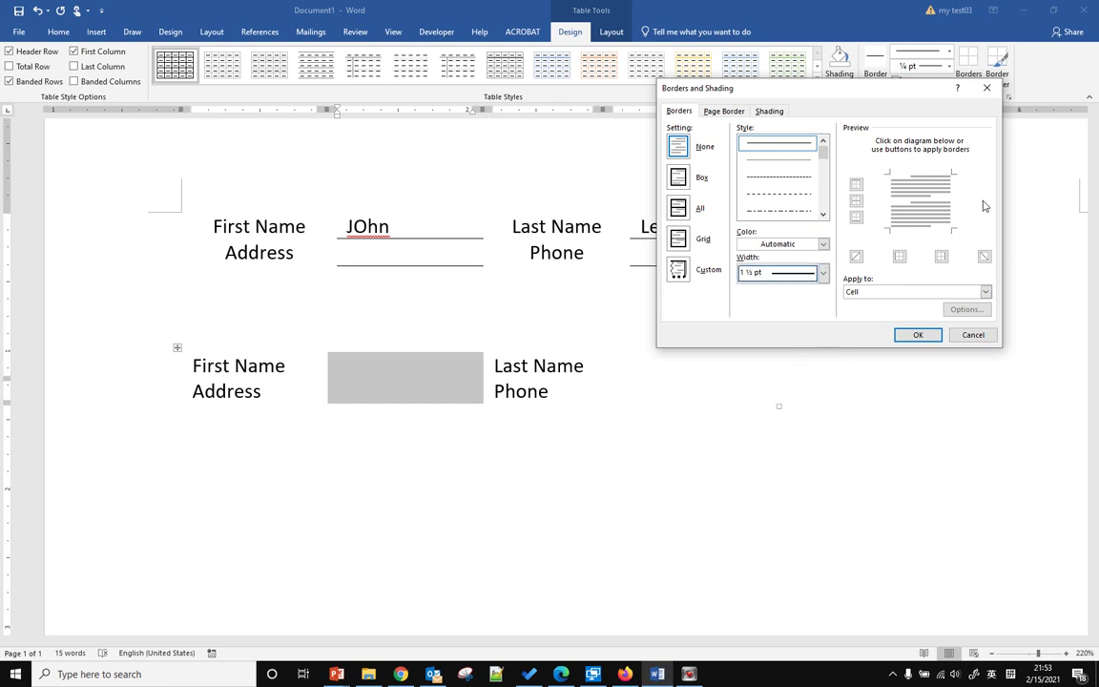
left_click(913, 203)
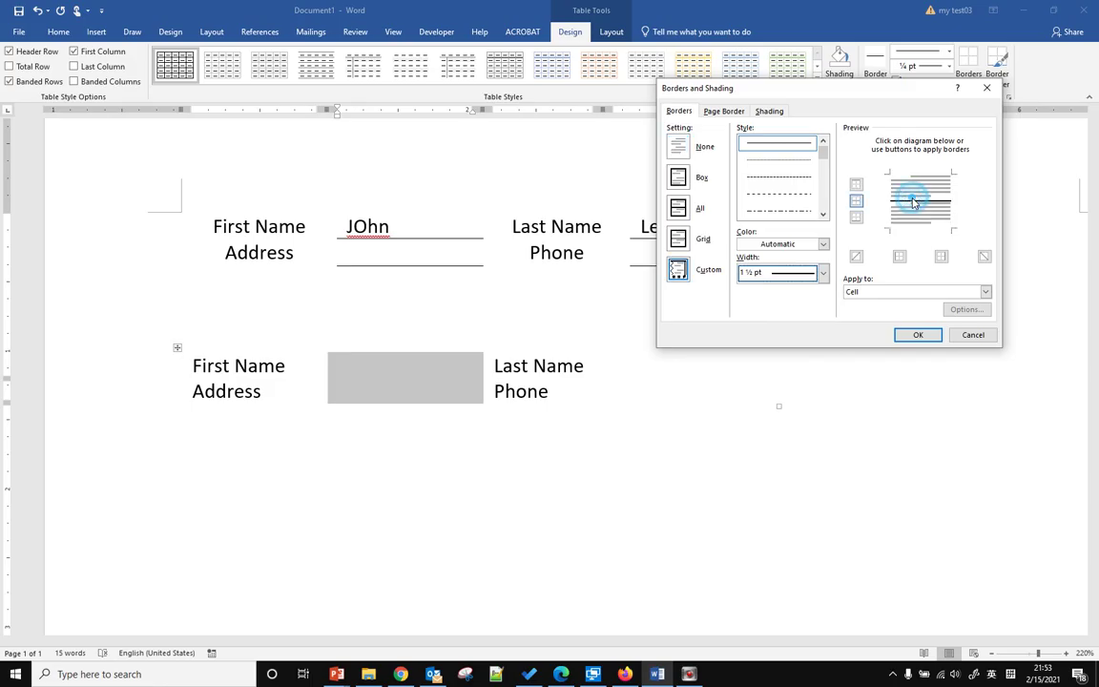
left_click(905, 229)
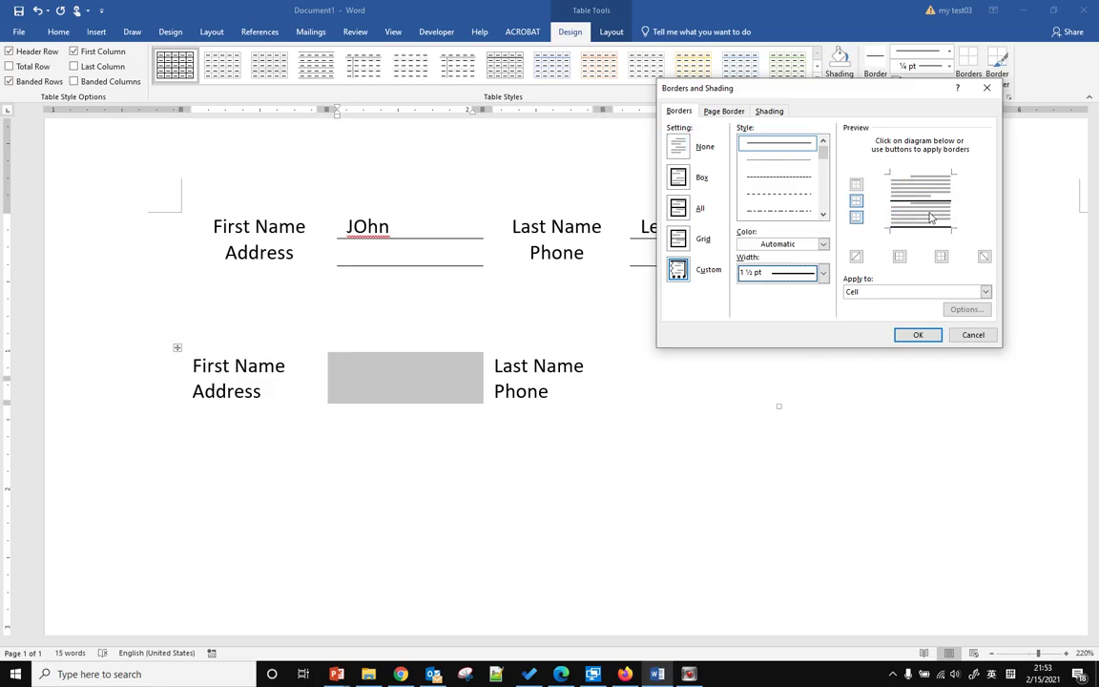
left_click(915, 335)
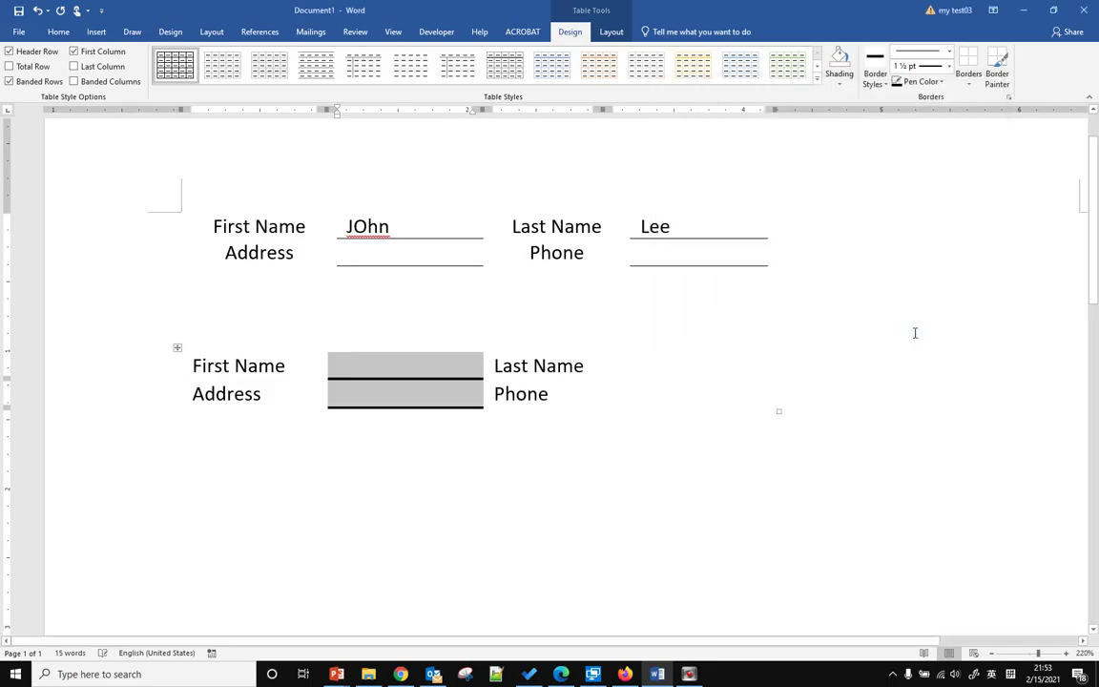
- Give the cells beside Last Name and Phone matching 1½ pt inside-horizontal and bottom borders
left_click(604, 360)
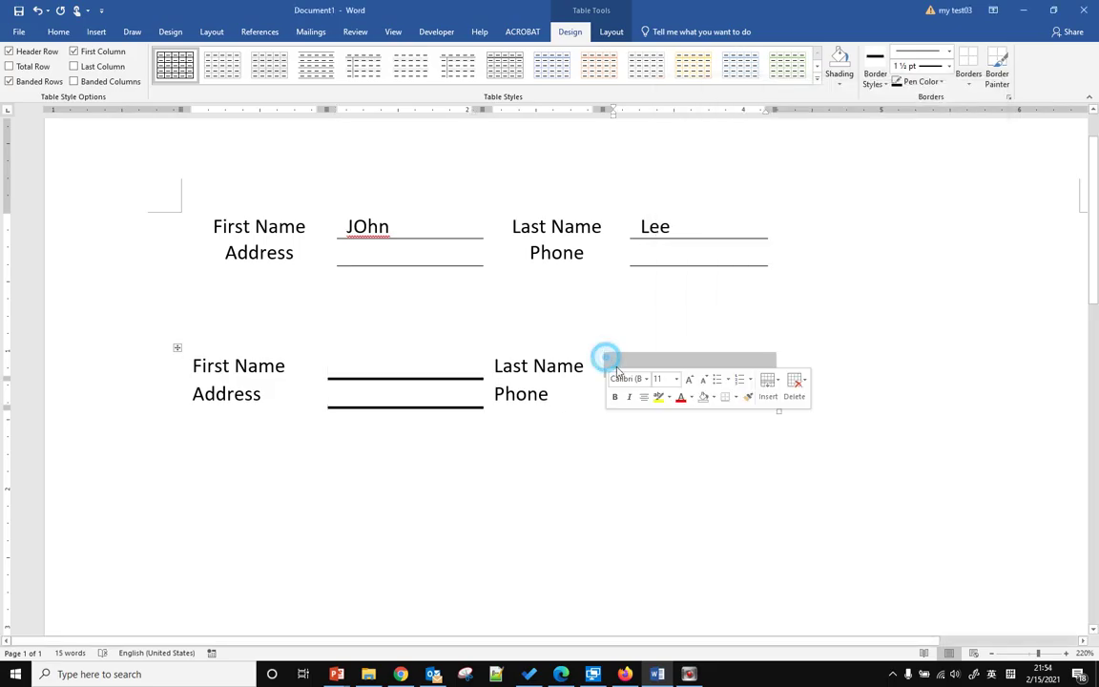
left_click(617, 365)
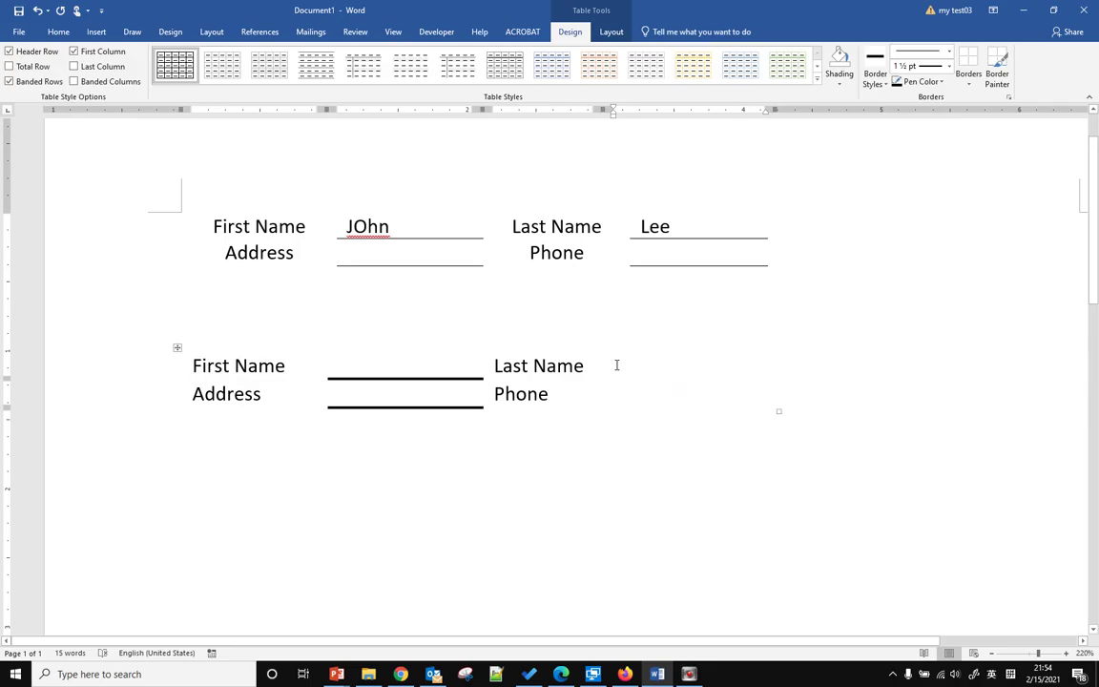
left_click_drag(611, 365, 635, 394)
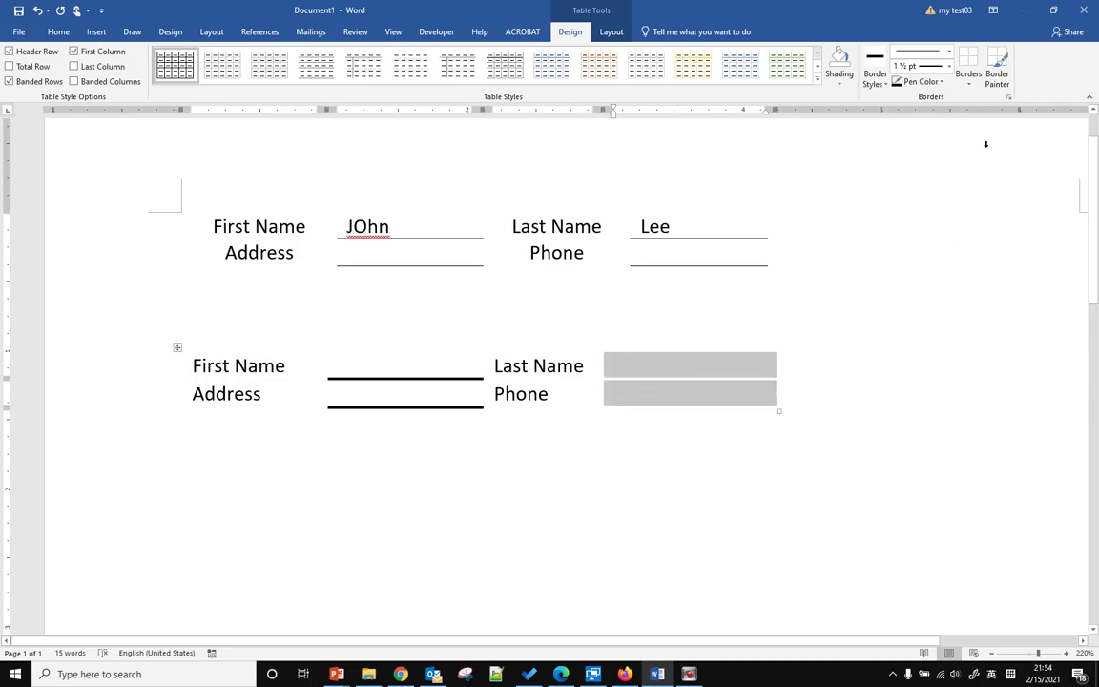
left_click(975, 84)
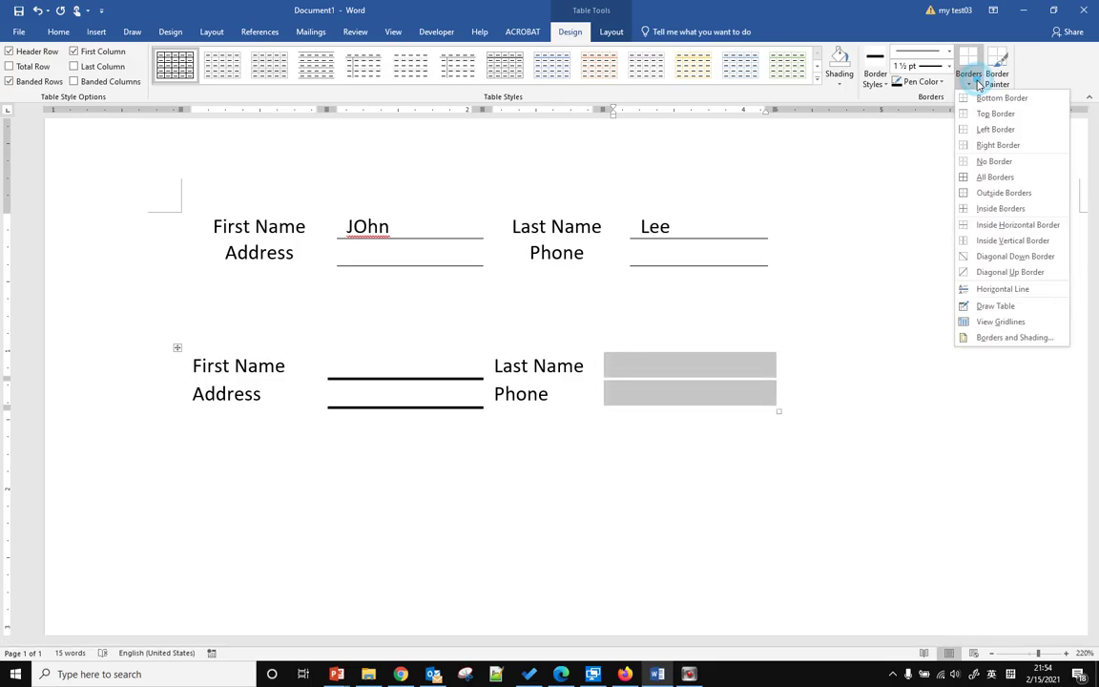
left_click(990, 338)
left_click(909, 229)
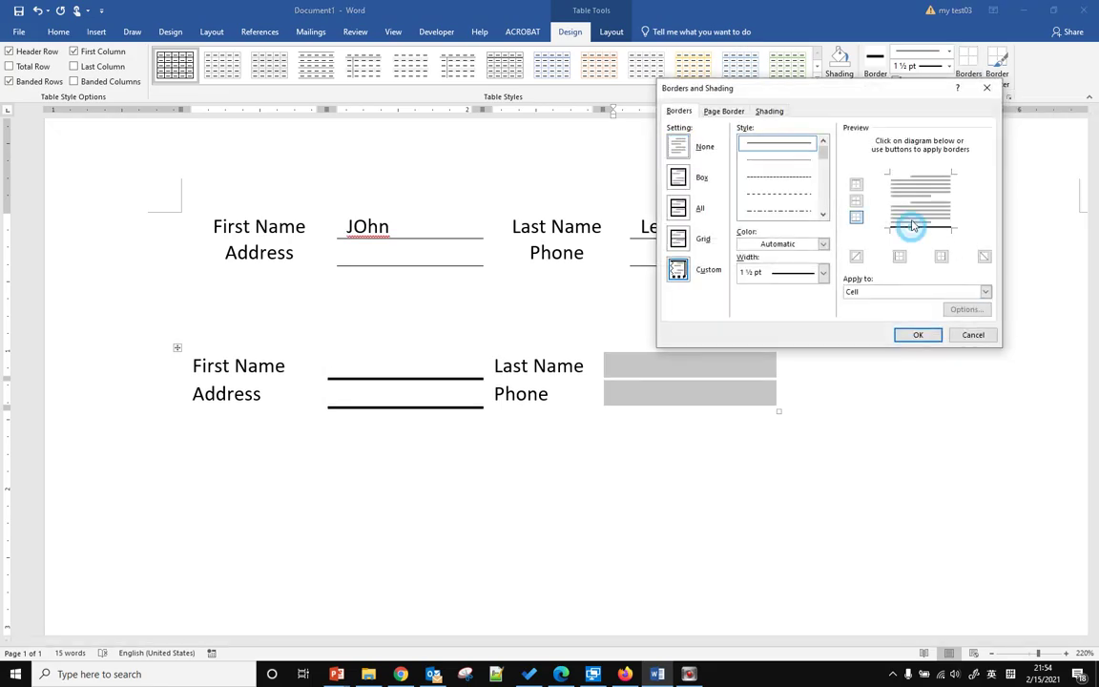
left_click(912, 202)
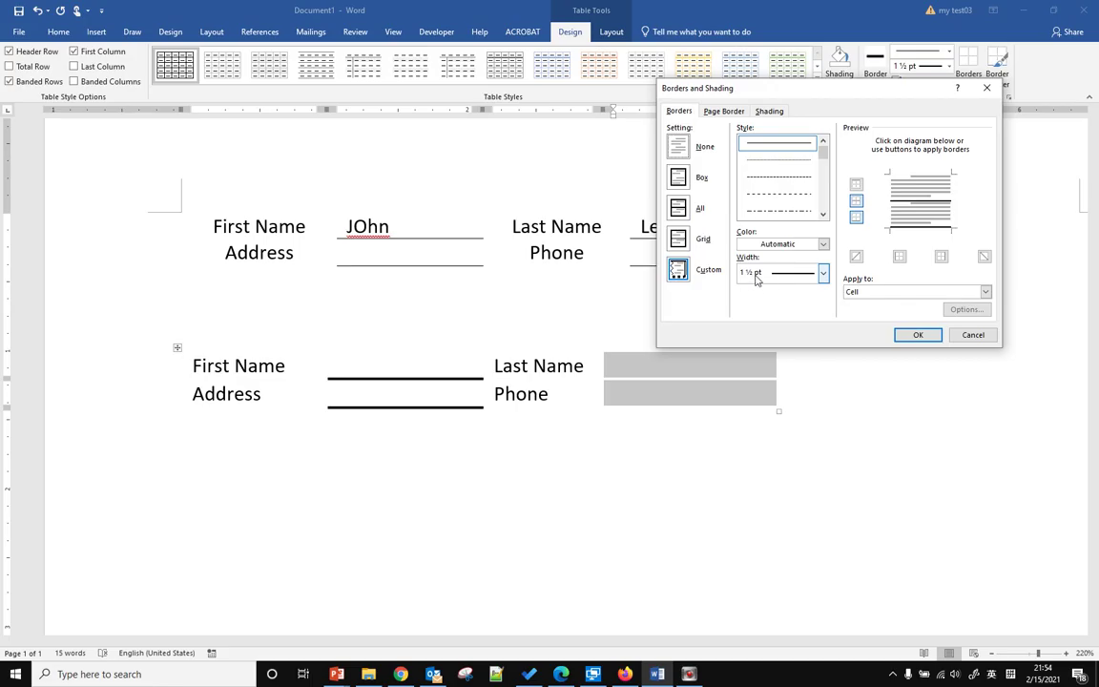
left_click(918, 337)
left_click(871, 447)
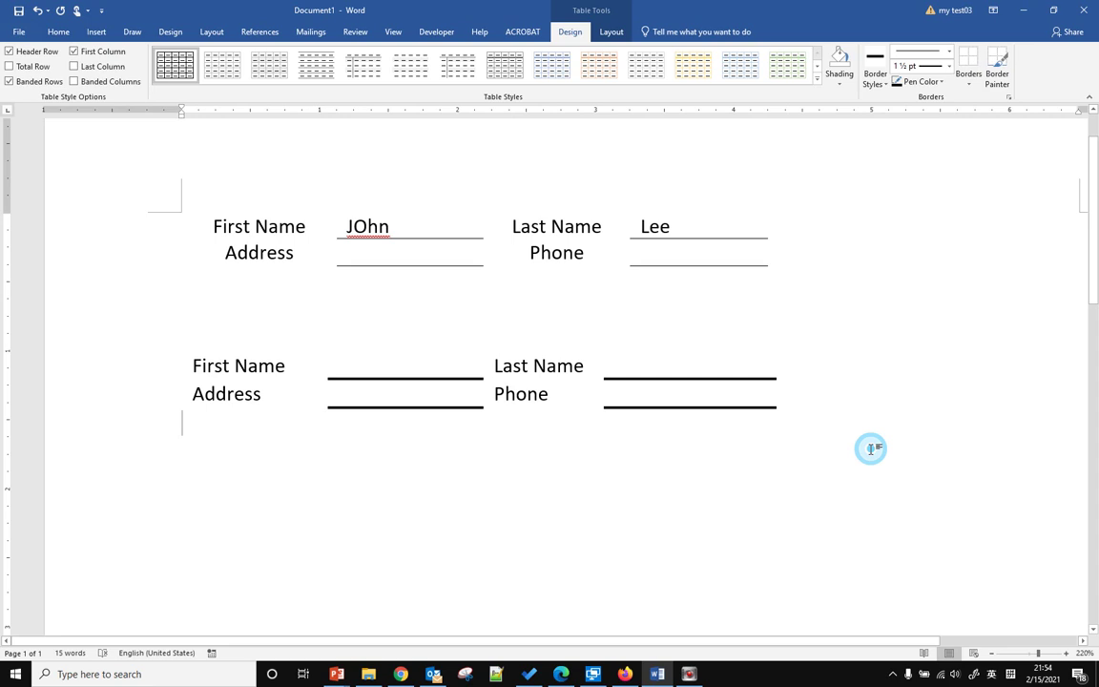